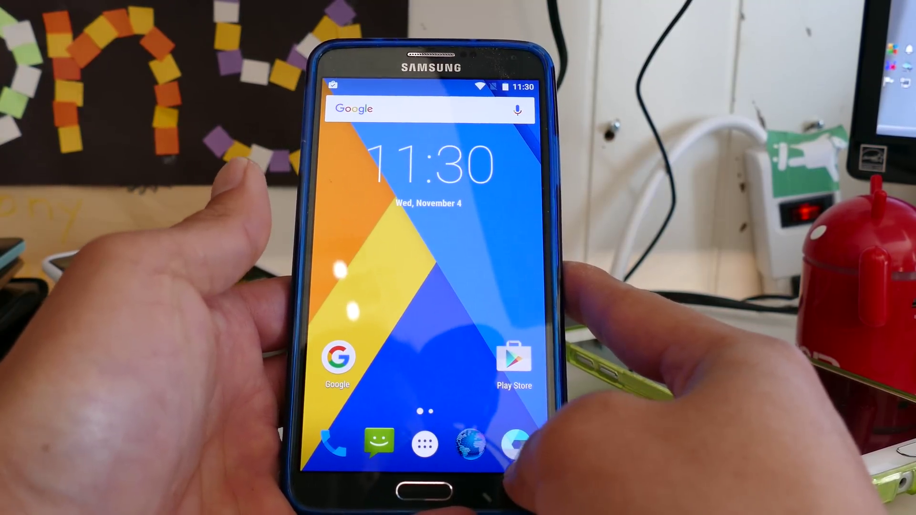
Reach About phone from the app drawer via Settings to see Android 6.0 build details.
{"action": "left_click", "coordinate": [425, 446]}
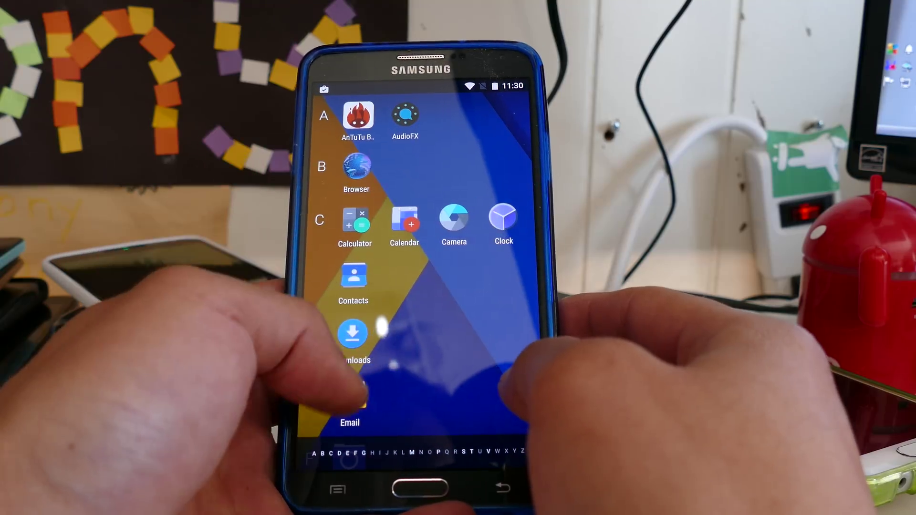
{"action": "scroll", "coordinate": [423, 272], "scroll_direction": "down", "scroll_amount": 5}
{"action": "left_click", "coordinate": [350, 276]}
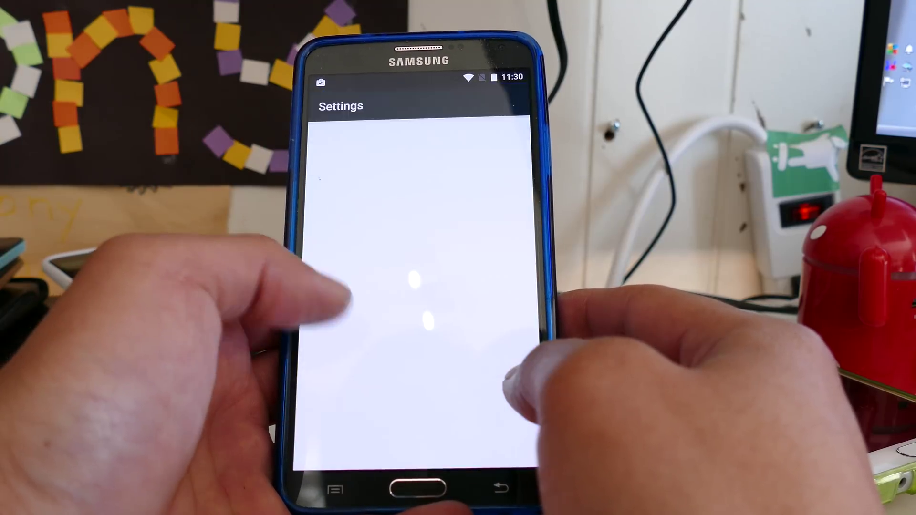
{"action": "scroll", "coordinate": [423, 287], "scroll_direction": "down", "scroll_amount": 5}
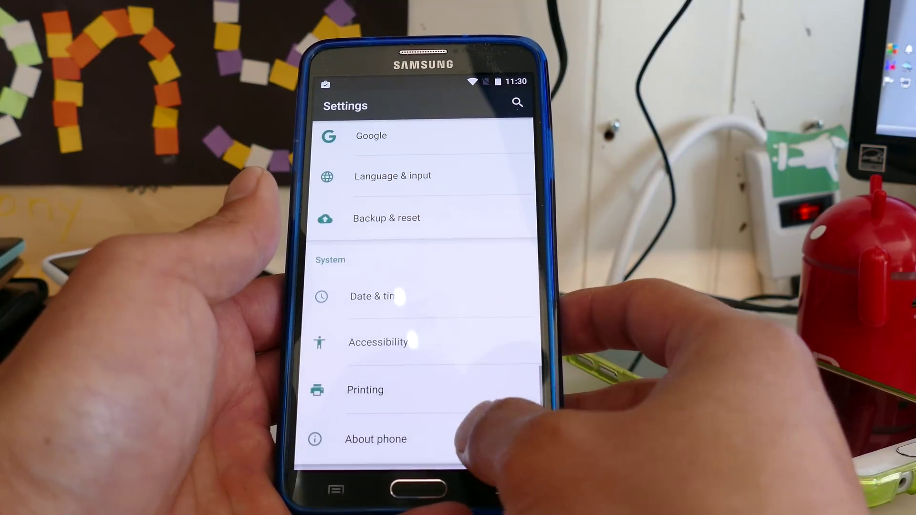
{"action": "left_click", "coordinate": [473, 436]}
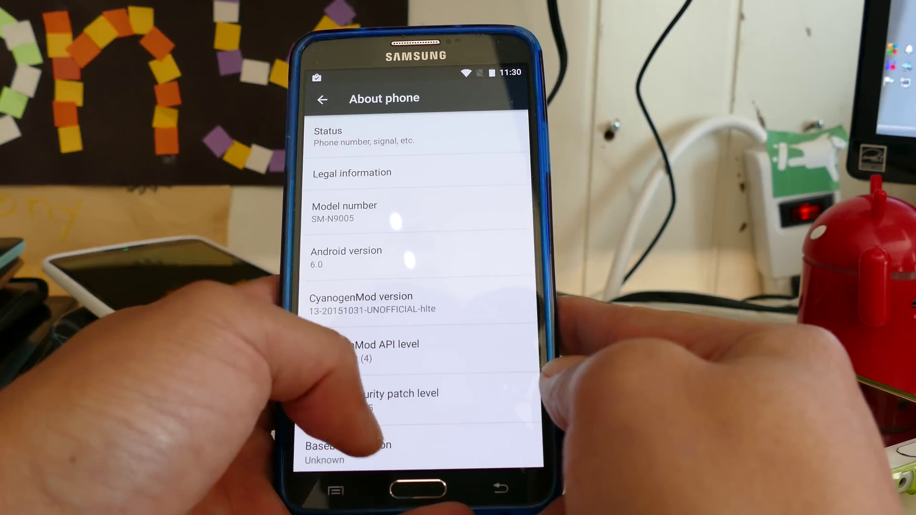
{"action": "scroll", "coordinate": [419, 286], "scroll_direction": "down", "scroll_amount": 3}
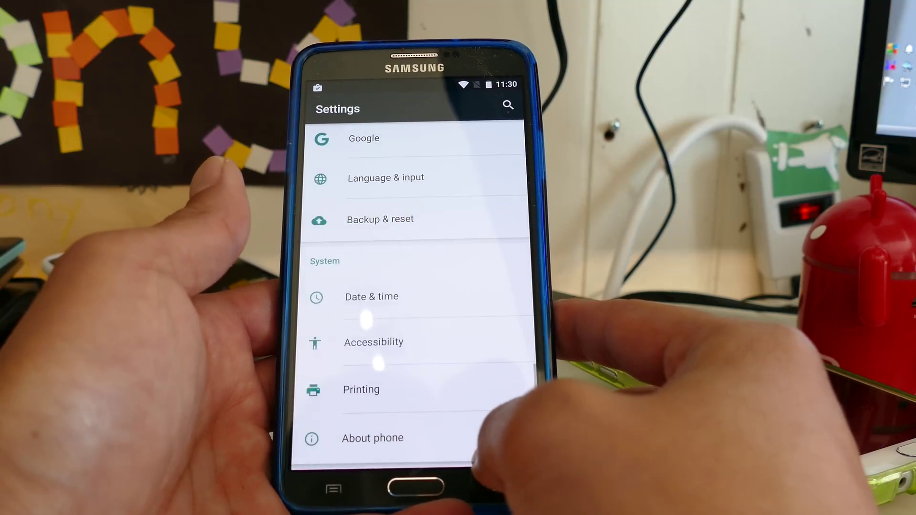
{"action": "scroll", "coordinate": [412, 286], "scroll_direction": "up", "scroll_amount": 10}
{"action": "scroll", "coordinate": [411, 286], "scroll_direction": "down", "scroll_amount": 5}
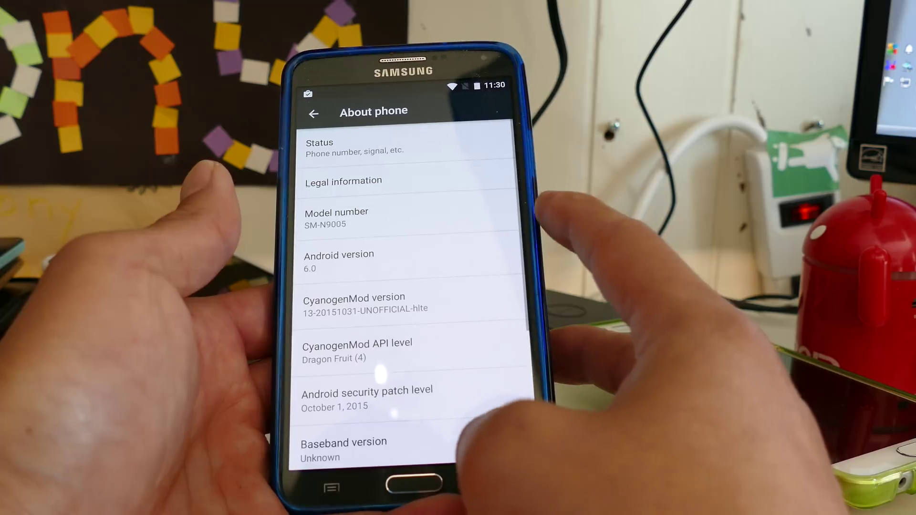
View More wireless options, revisit About phone, then return to the home screen.
{"action": "left_click", "coordinate": [494, 489]}
{"action": "scroll", "coordinate": [412, 287], "scroll_direction": "up", "scroll_amount": 5}
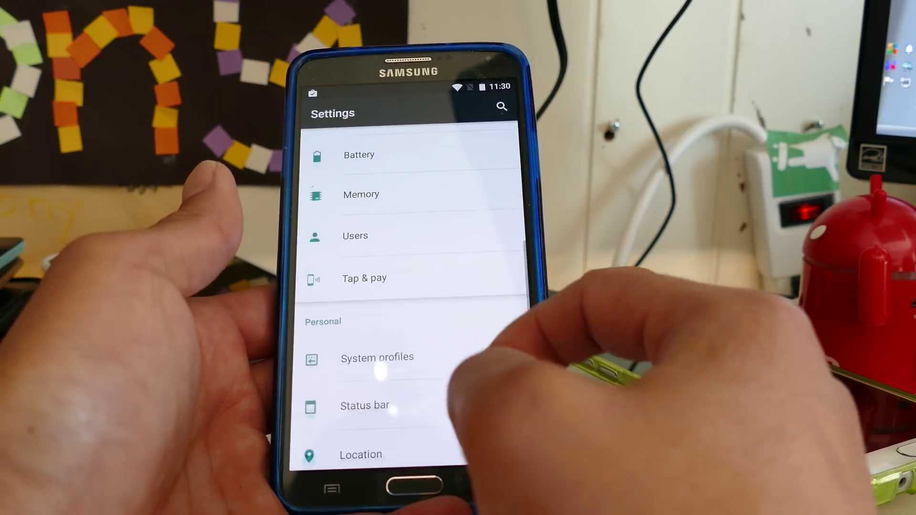
{"action": "left_click", "coordinate": [459, 298]}
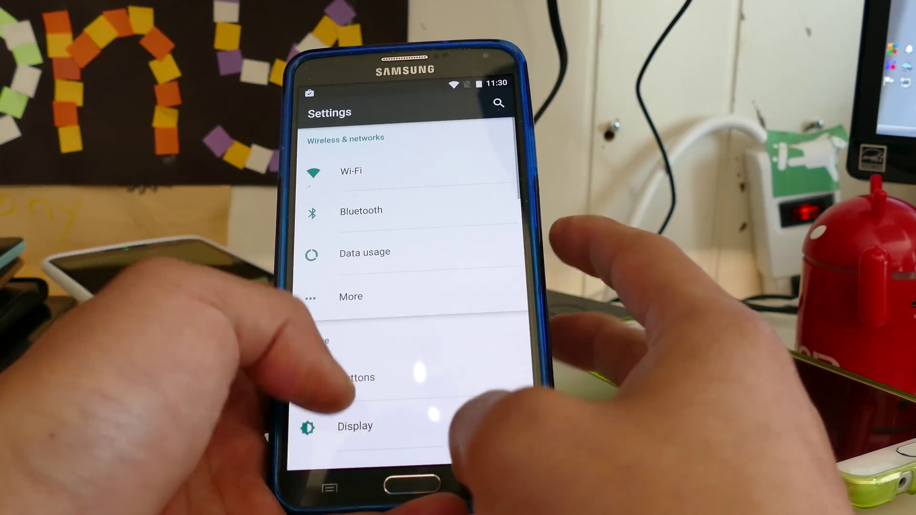
{"action": "scroll", "coordinate": [408, 286], "scroll_direction": "down", "scroll_amount": 10}
{"action": "scroll", "coordinate": [408, 358], "scroll_direction": "down", "scroll_amount": 2}
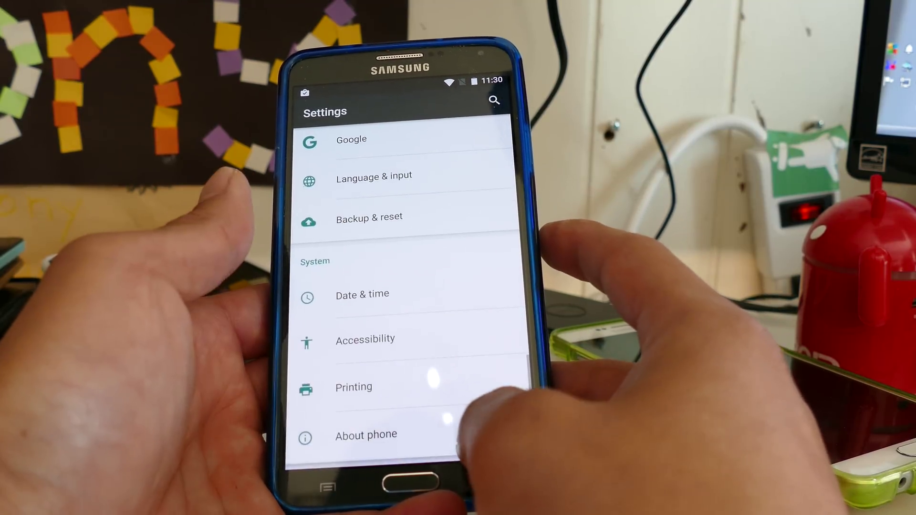
{"action": "left_click", "coordinate": [401, 434]}
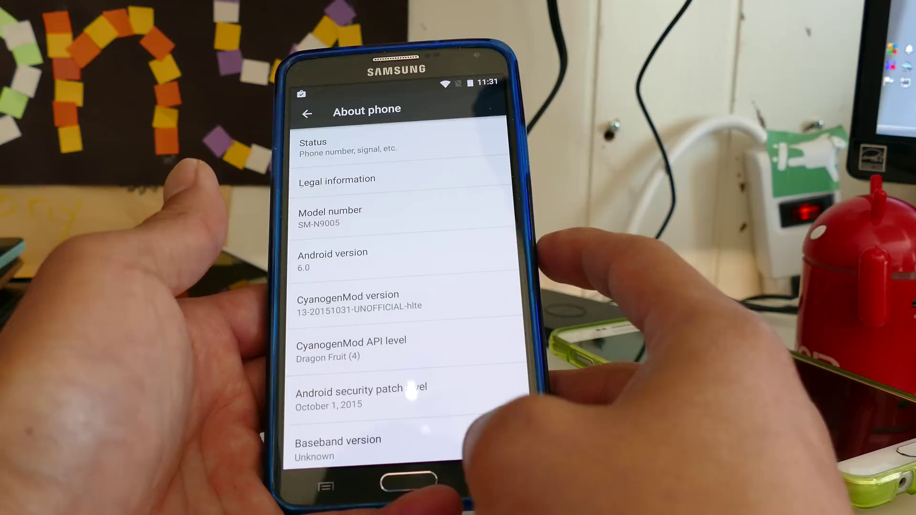
{"action": "left_click", "coordinate": [410, 481]}
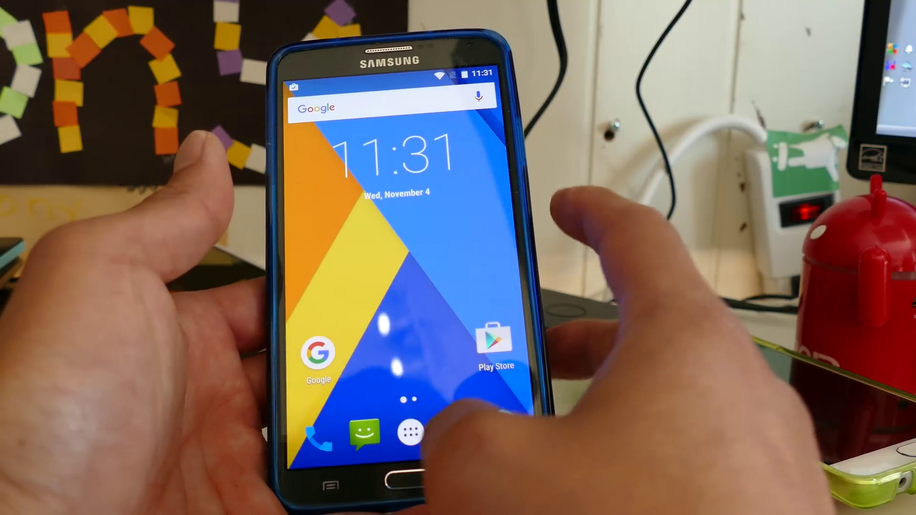
Launch Camera, peek at its photo/video mode menu, and dismiss the camera connection error.
{"action": "left_click", "coordinate": [411, 434]}
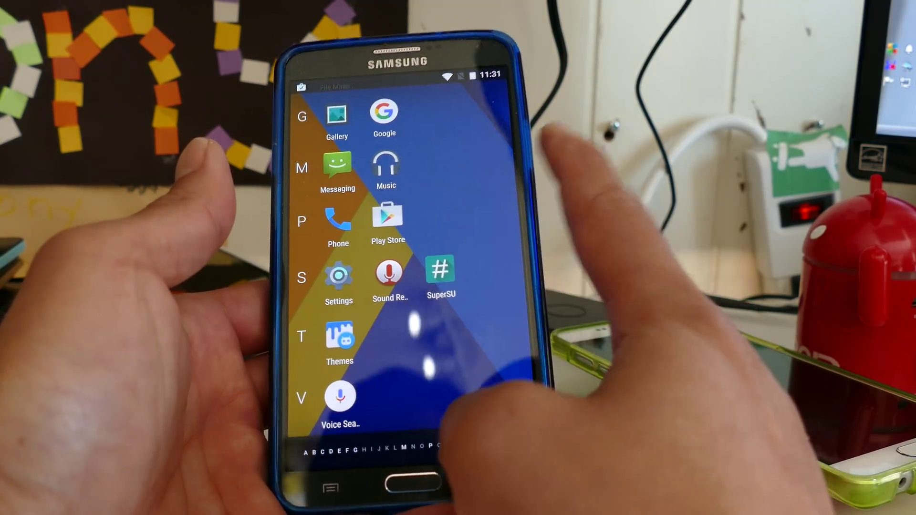
{"action": "scroll", "coordinate": [401, 265], "scroll_direction": "up", "scroll_amount": 5}
{"action": "scroll", "coordinate": [401, 265], "scroll_direction": "down", "scroll_amount": 5}
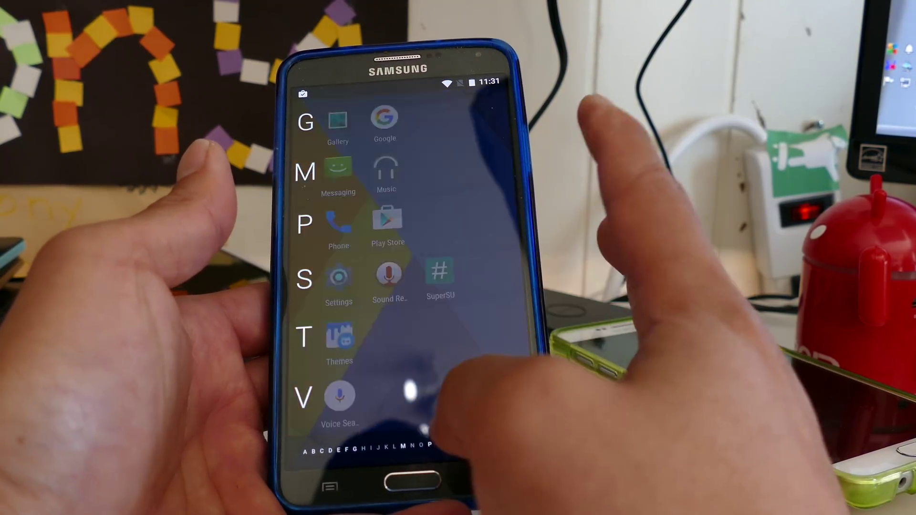
{"action": "scroll", "coordinate": [401, 264], "scroll_direction": "up", "scroll_amount": 5}
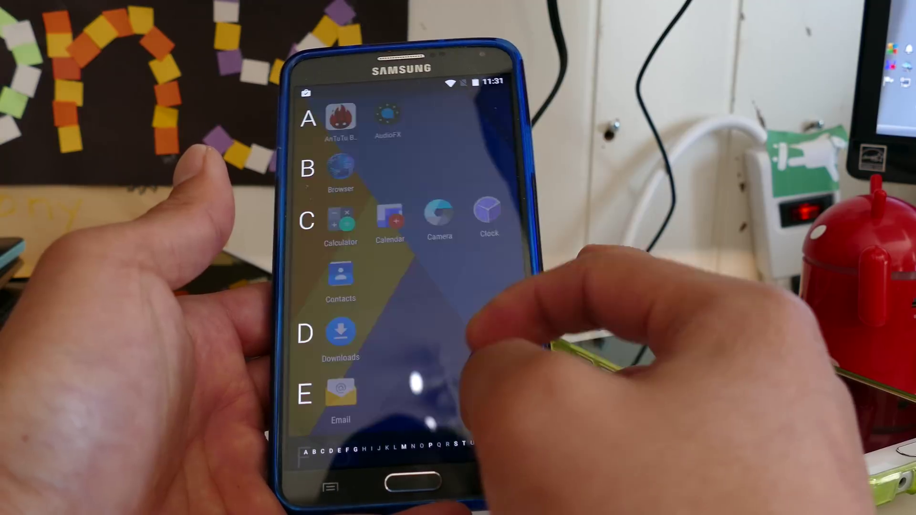
{"action": "key", "text": "XF86PowerOff"}
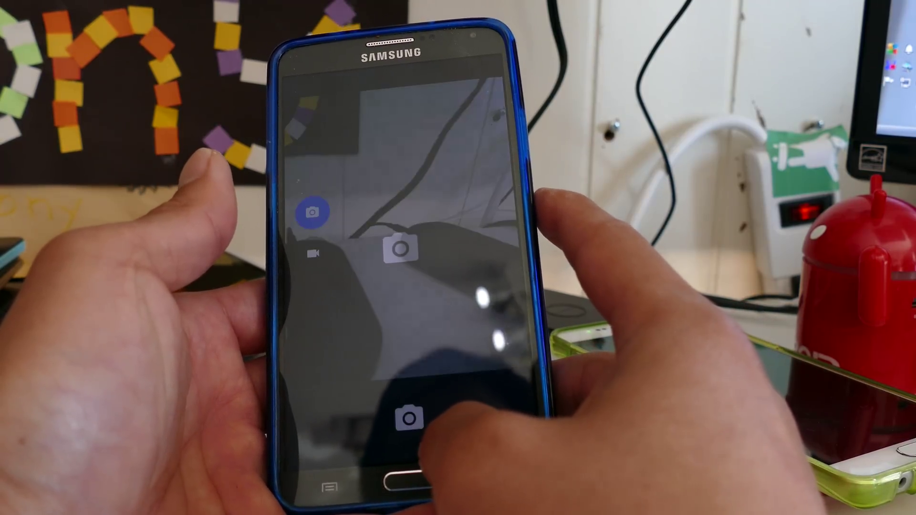
{"action": "left_click_drag", "start_coordinate": [290, 251], "coordinate": [401, 265]}
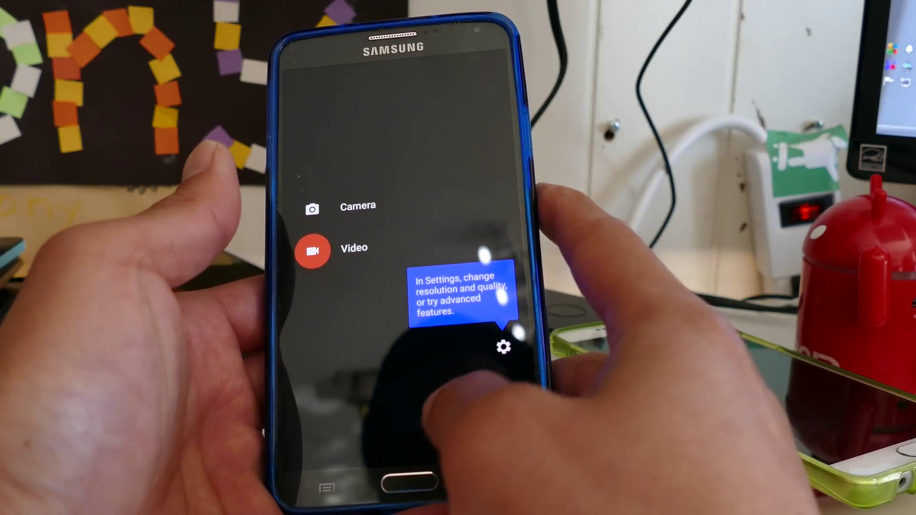
{"action": "left_click_drag", "start_coordinate": [509, 373], "coordinate": [429, 398]}
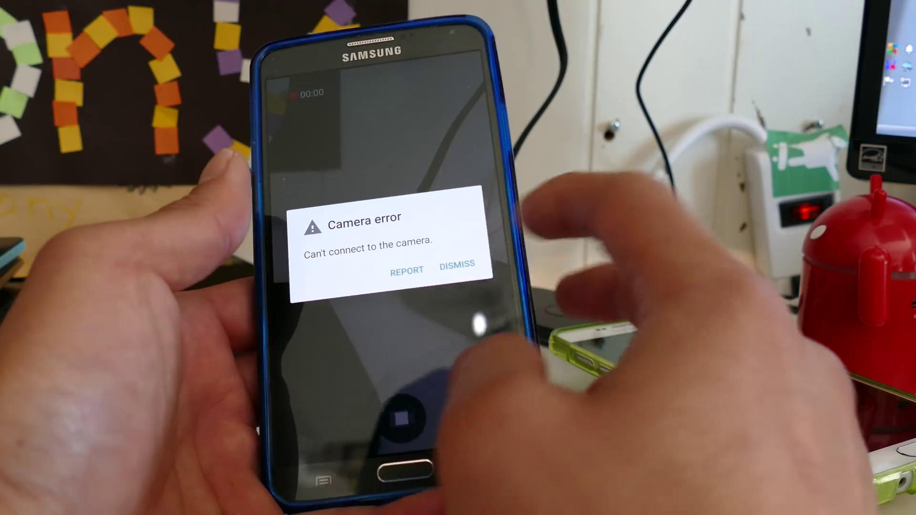
{"action": "left_click", "coordinate": [459, 271]}
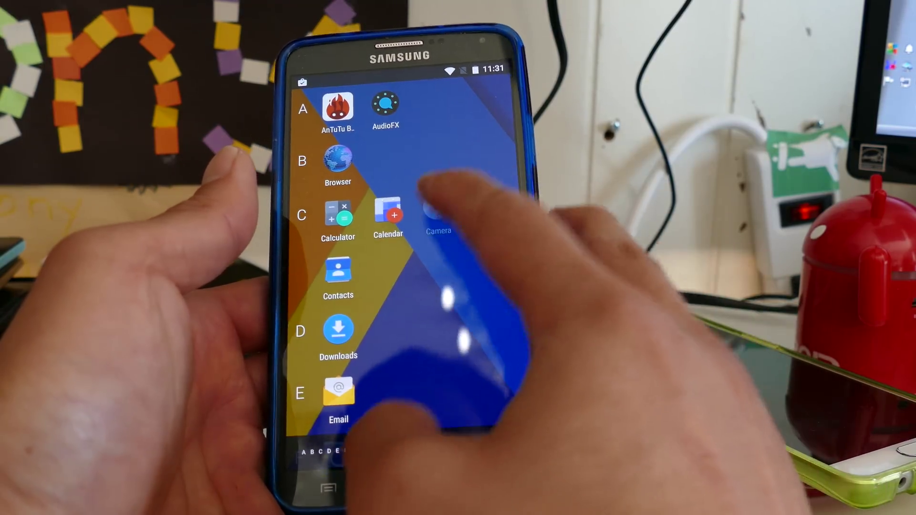
Leave the camera for Home, reopen Settings and reach the Buttons hardware settings page.
{"action": "left_click", "coordinate": [419, 200]}
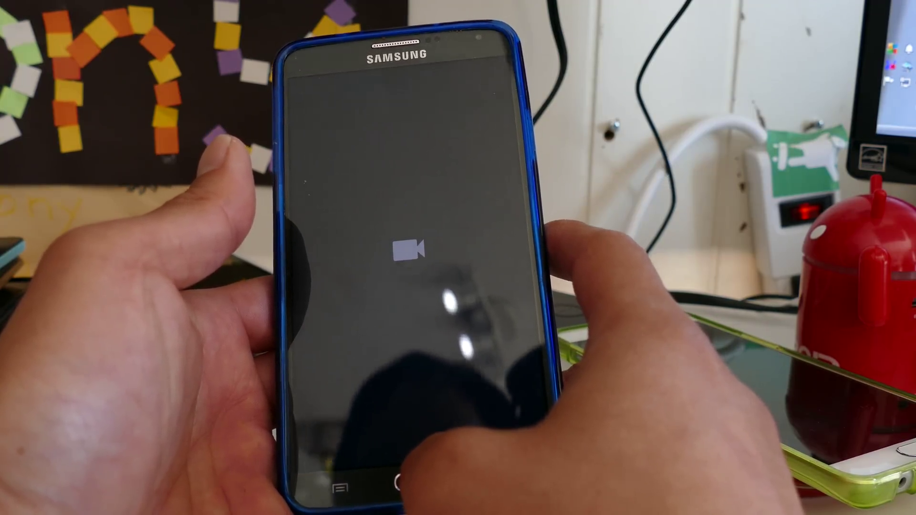
{"action": "left_click", "coordinate": [401, 483]}
{"action": "left_click", "coordinate": [420, 434]}
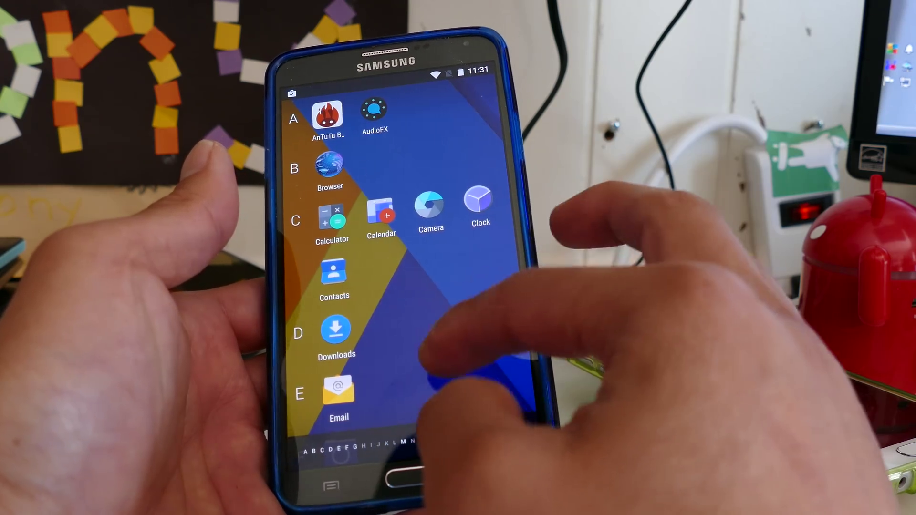
{"action": "scroll", "coordinate": [416, 287], "scroll_direction": "down", "scroll_amount": 10}
{"action": "left_click", "coordinate": [334, 269]}
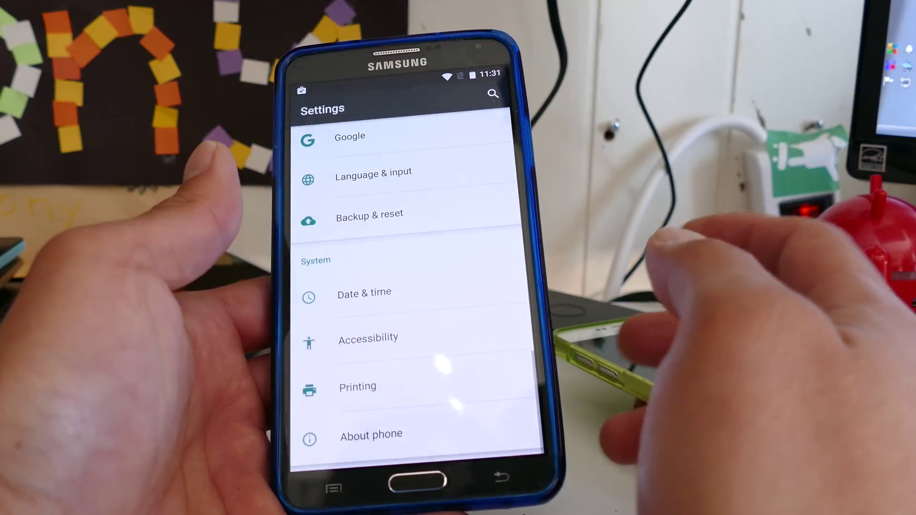
{"action": "scroll", "coordinate": [458, 208], "scroll_direction": "up", "scroll_amount": 3}
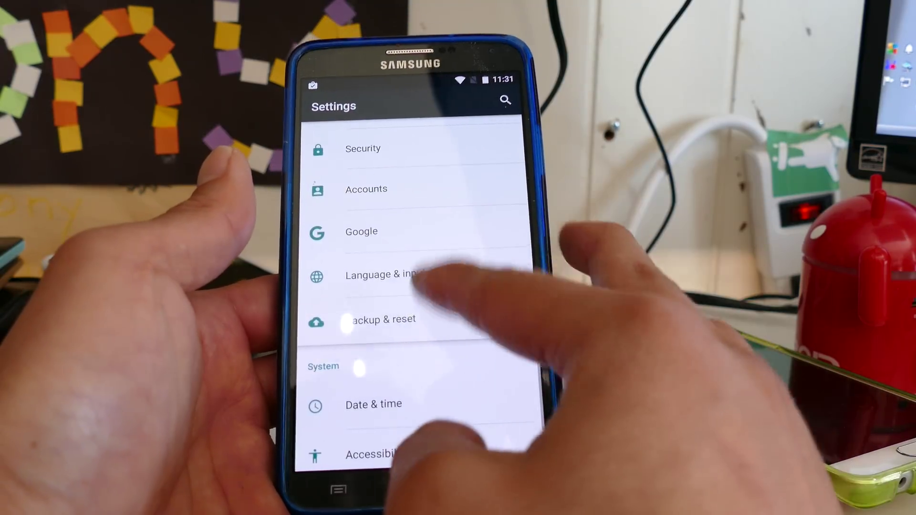
{"action": "scroll", "coordinate": [419, 283], "scroll_direction": "up", "scroll_amount": 3}
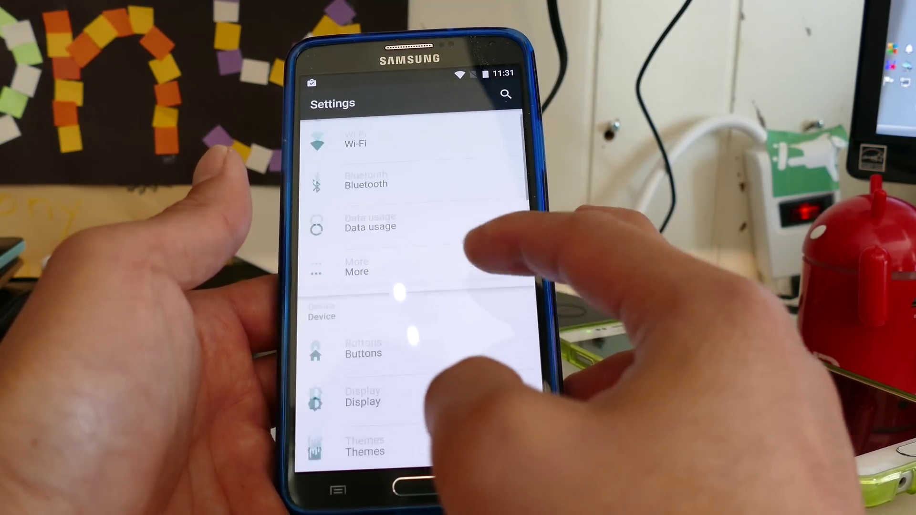
{"action": "scroll", "coordinate": [415, 286], "scroll_direction": "down", "scroll_amount": 2}
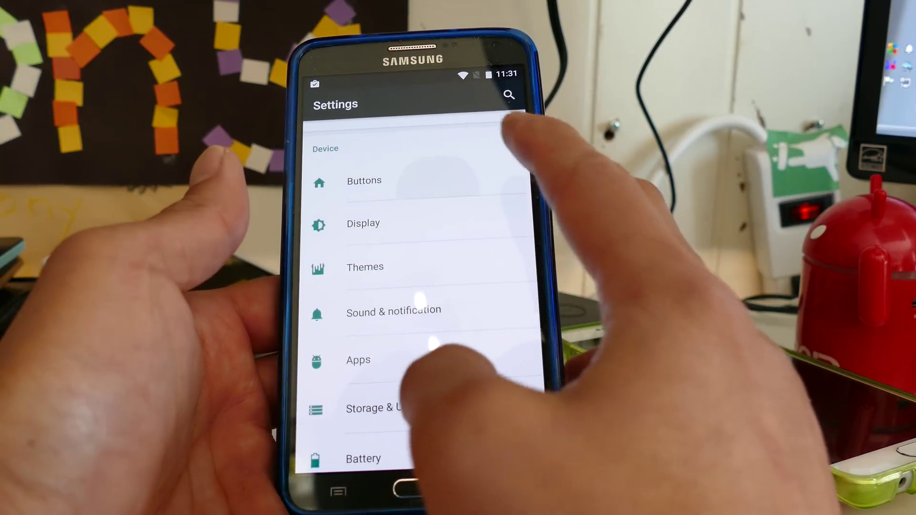
{"action": "left_click", "coordinate": [429, 181]}
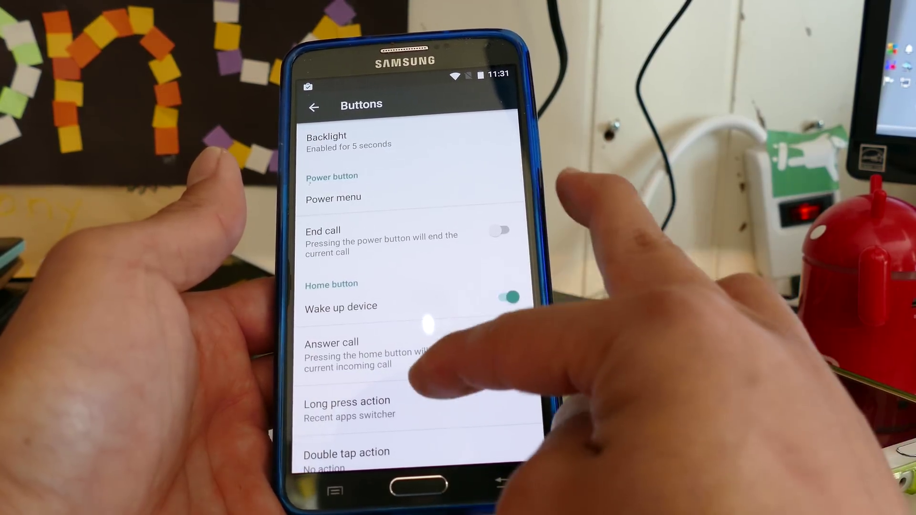
{"action": "scroll", "coordinate": [415, 286], "scroll_direction": "down", "scroll_amount": 5}
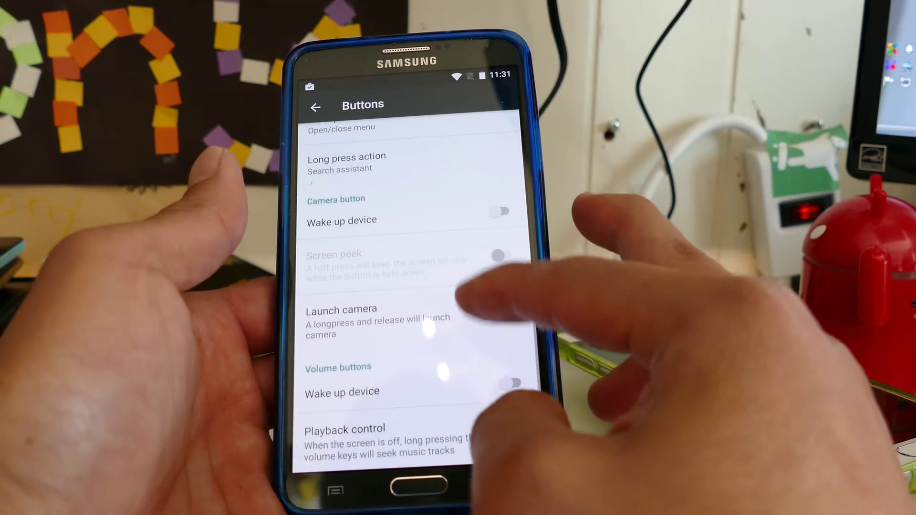
{"action": "scroll", "coordinate": [416, 286], "scroll_direction": "up", "scroll_amount": 2}
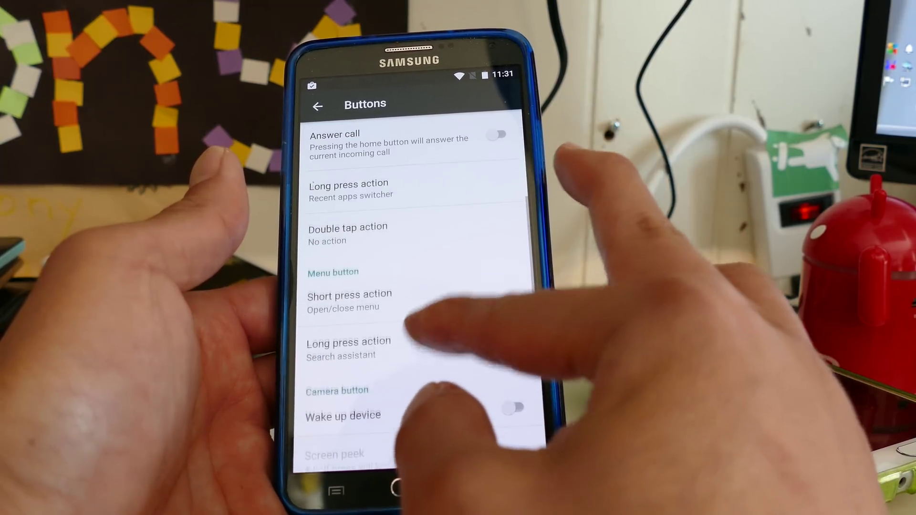
{"action": "scroll", "coordinate": [416, 286], "scroll_direction": "up", "scroll_amount": 2}
{"action": "scroll", "coordinate": [415, 287], "scroll_direction": "down", "scroll_amount": 5}
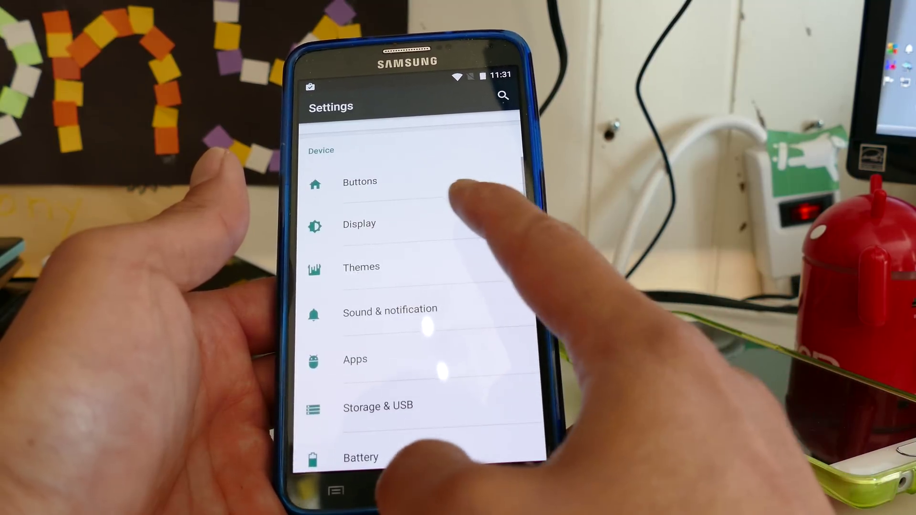
{"action": "left_click", "coordinate": [359, 224]}
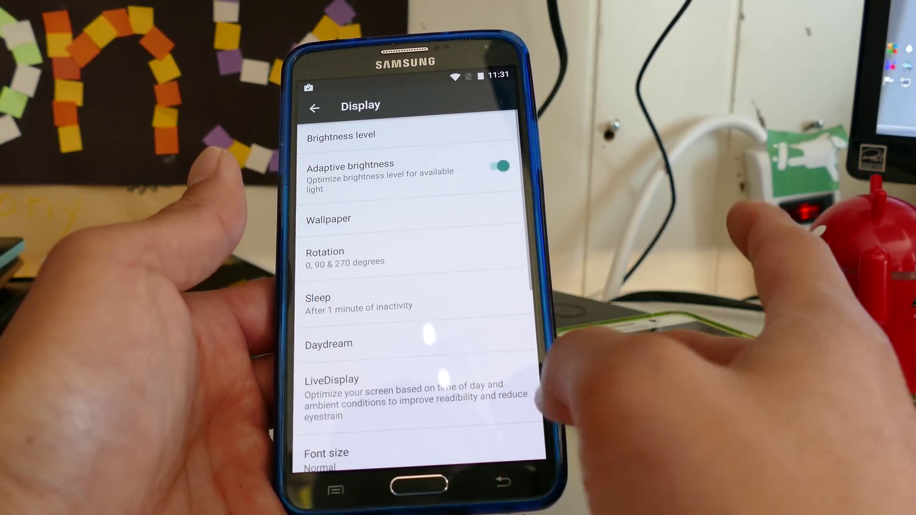
{"action": "scroll", "coordinate": [415, 286], "scroll_direction": "down", "scroll_amount": 2}
{"action": "scroll", "coordinate": [409, 287], "scroll_direction": "down", "scroll_amount": 5}
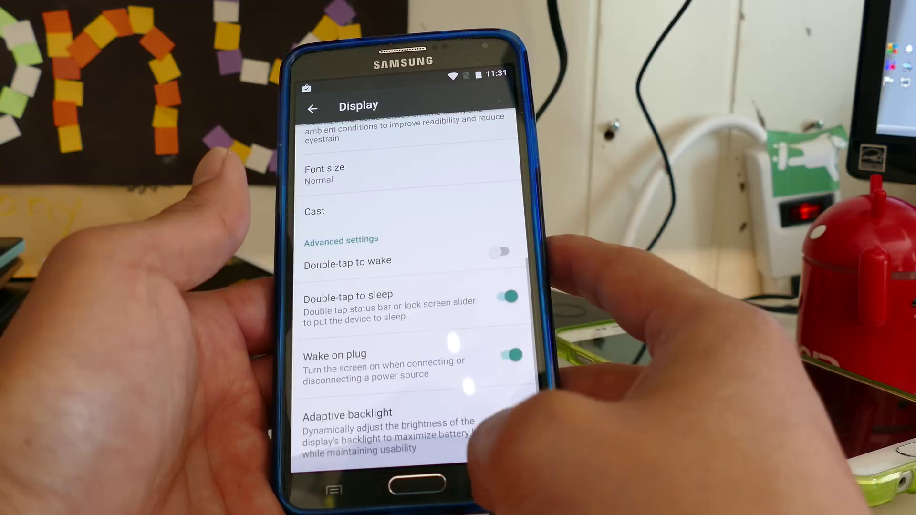
{"action": "left_click", "coordinate": [494, 489]}
{"action": "left_click", "coordinate": [429, 267]}
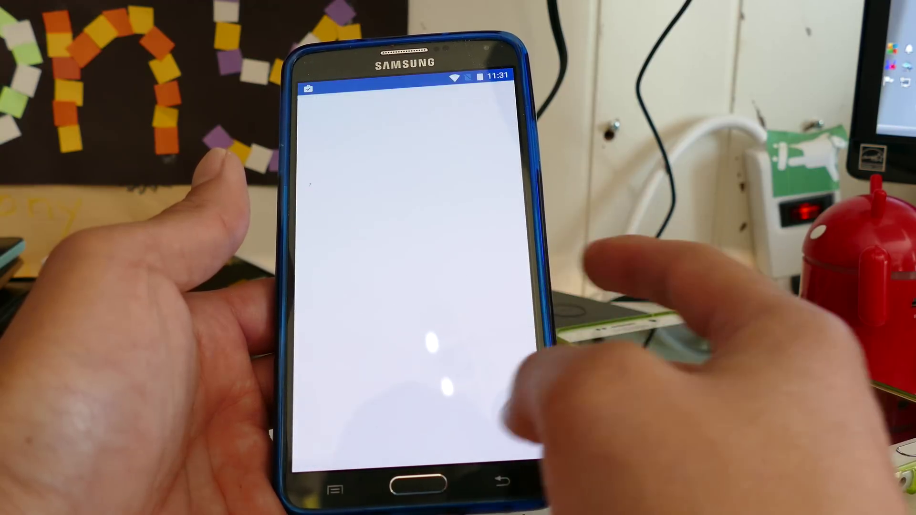
{"action": "left_click", "coordinate": [494, 489]}
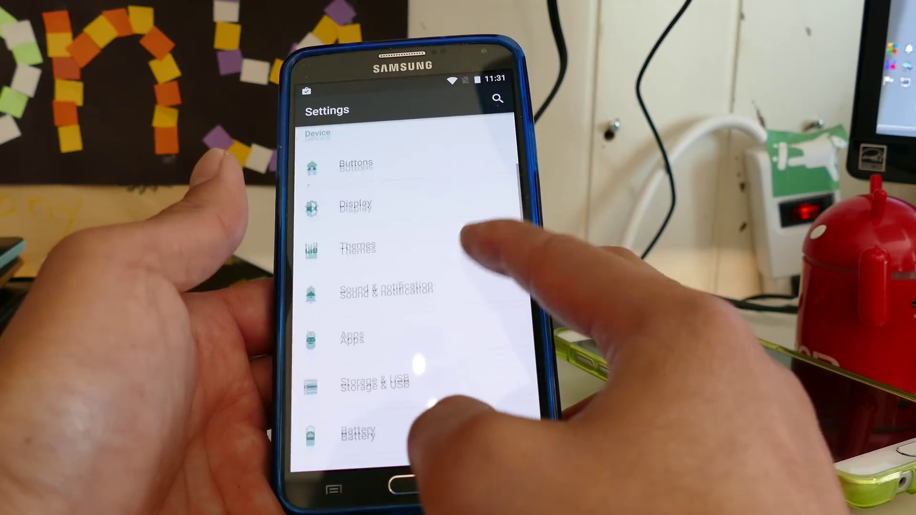
{"action": "scroll", "coordinate": [430, 301], "scroll_direction": "down", "scroll_amount": 2}
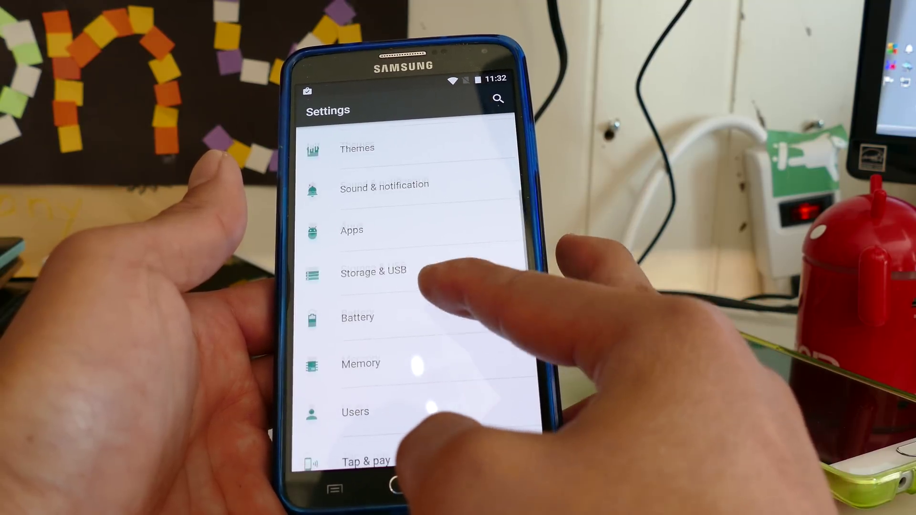
{"action": "left_click", "coordinate": [358, 290]}
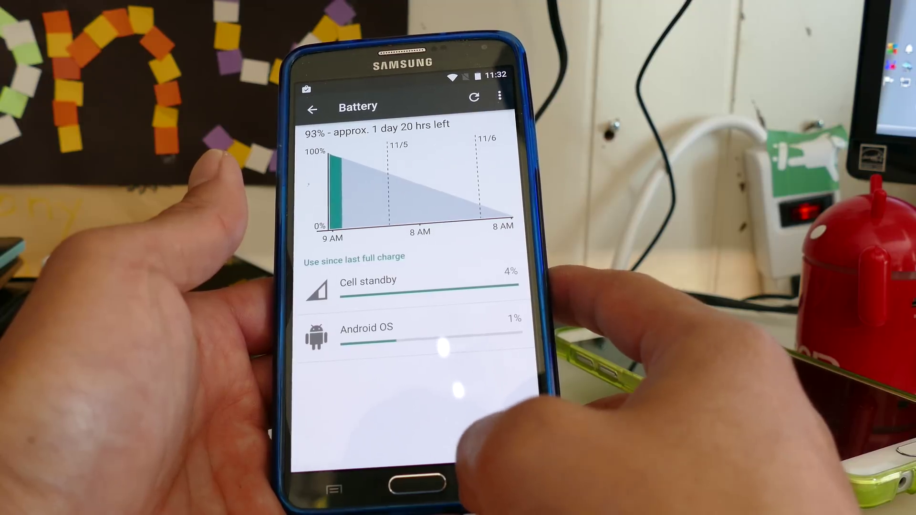
{"action": "left_click", "coordinate": [494, 489]}
{"action": "left_click", "coordinate": [430, 330]}
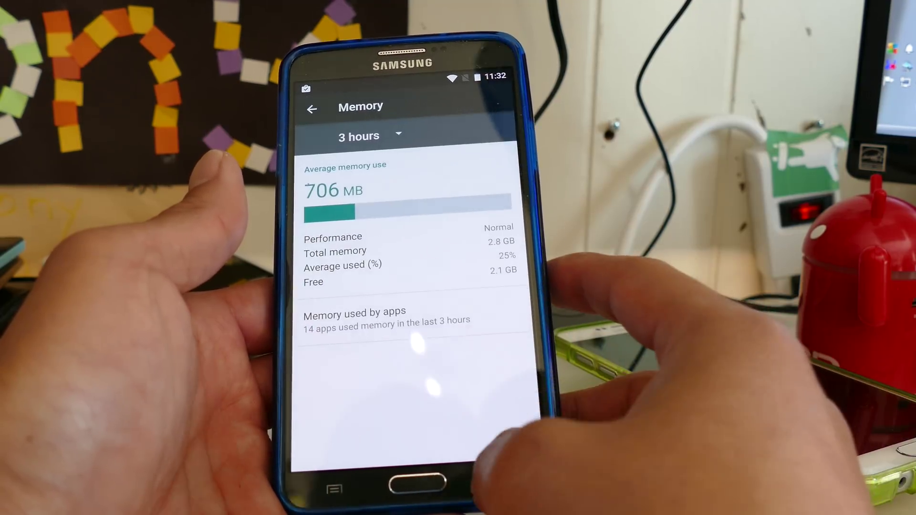
{"action": "left_click", "coordinate": [494, 489]}
{"action": "scroll", "coordinate": [430, 287], "scroll_direction": "down", "scroll_amount": 5}
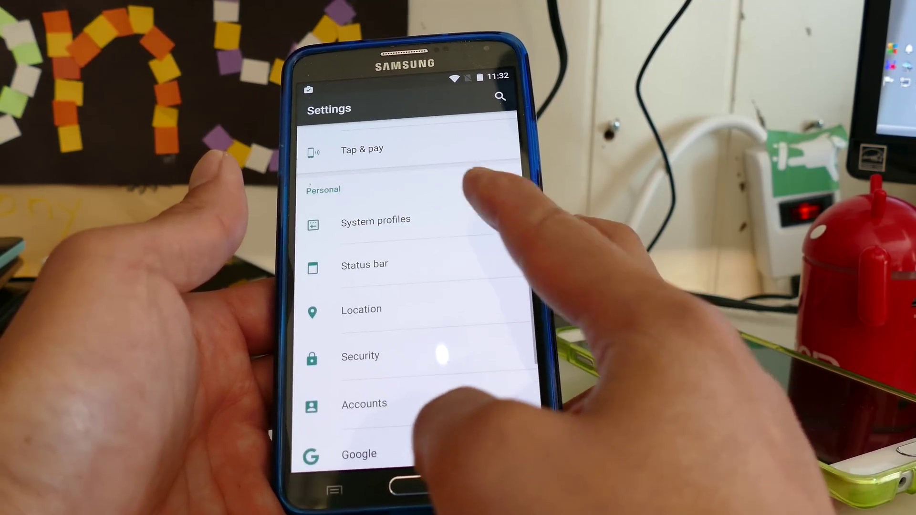
Tap Android version to reveal the Marshmallow easter egg and launch Marshmallow Land.
{"action": "left_click", "coordinate": [430, 220]}
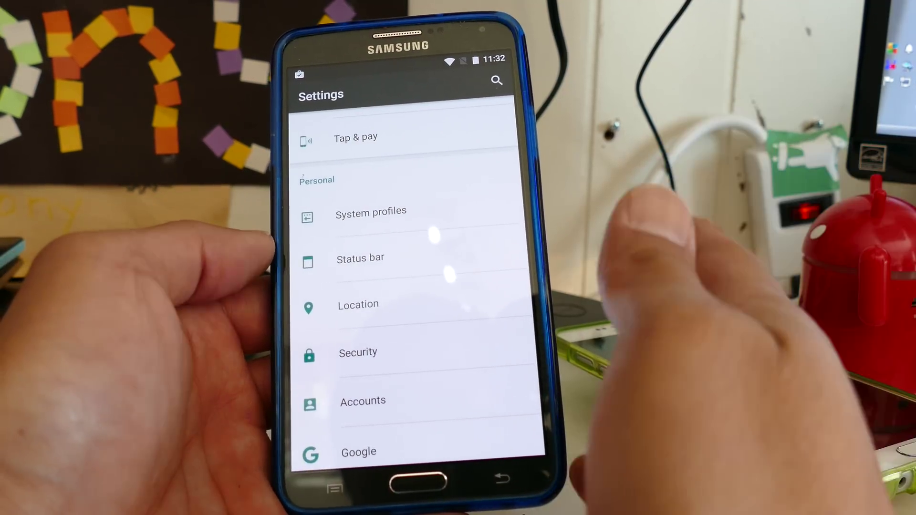
{"action": "scroll", "coordinate": [416, 287], "scroll_direction": "down", "scroll_amount": 3}
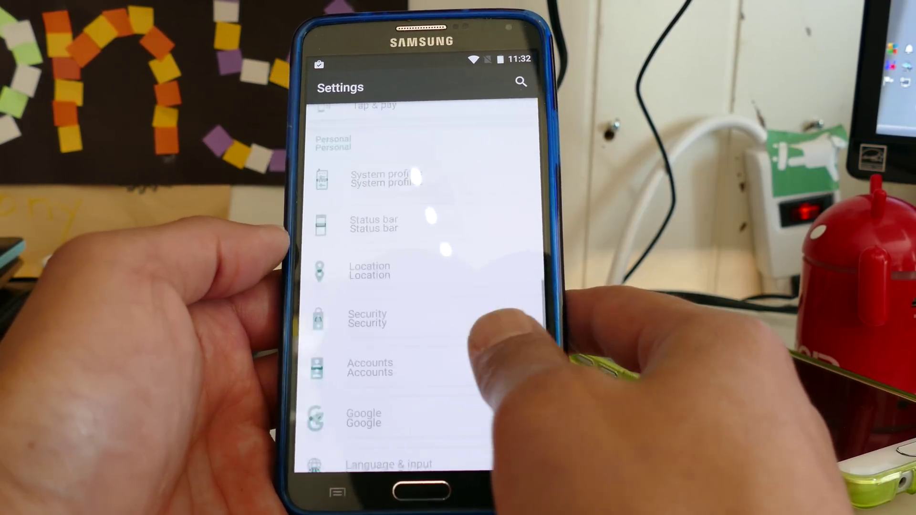
{"action": "scroll", "coordinate": [422, 287], "scroll_direction": "down", "scroll_amount": 3}
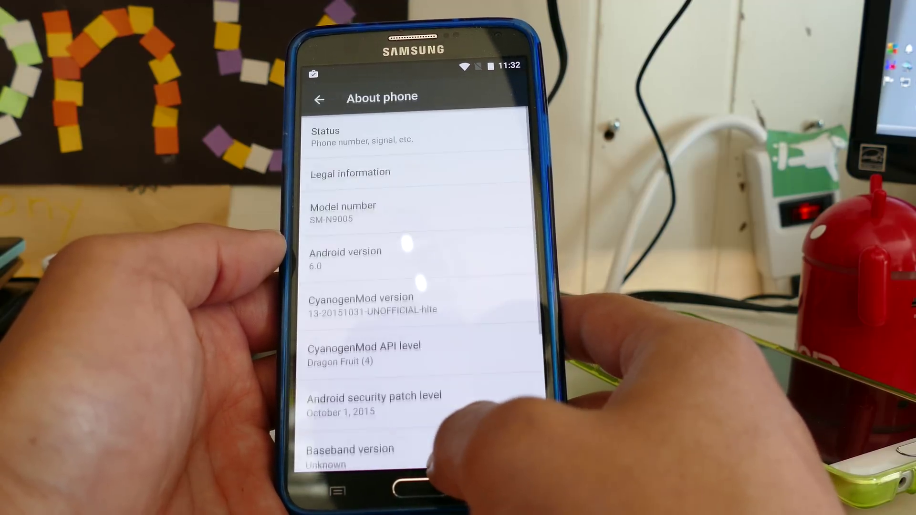
{"action": "left_click", "coordinate": [345, 253]}
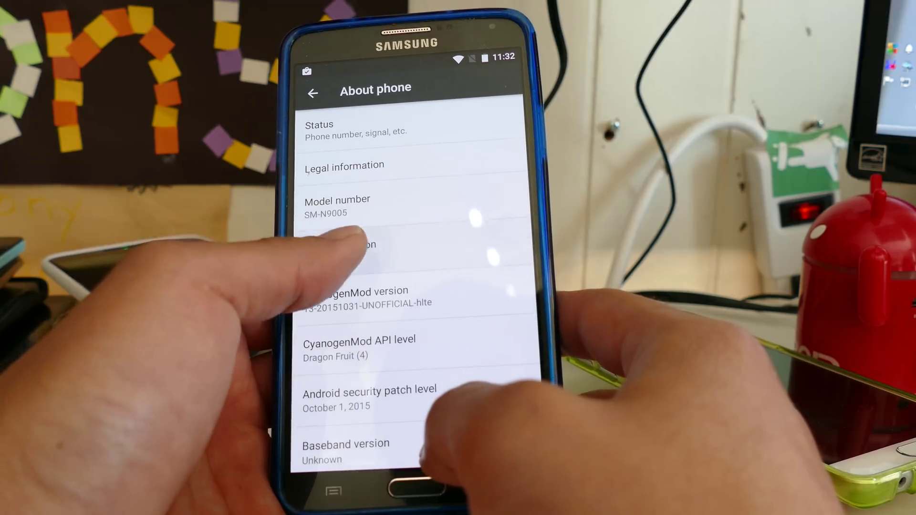
{"action": "left_click", "coordinate": [412, 254]}
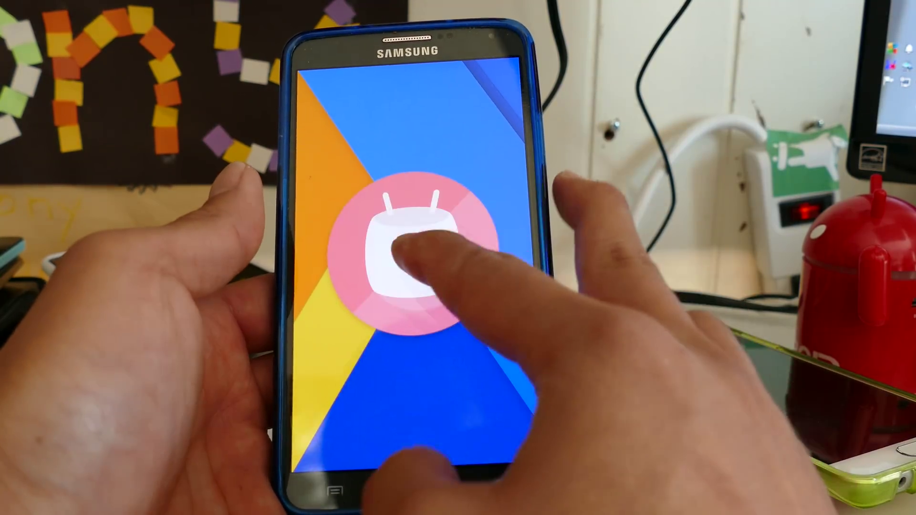
{"action": "left_click", "coordinate": [387, 262]}
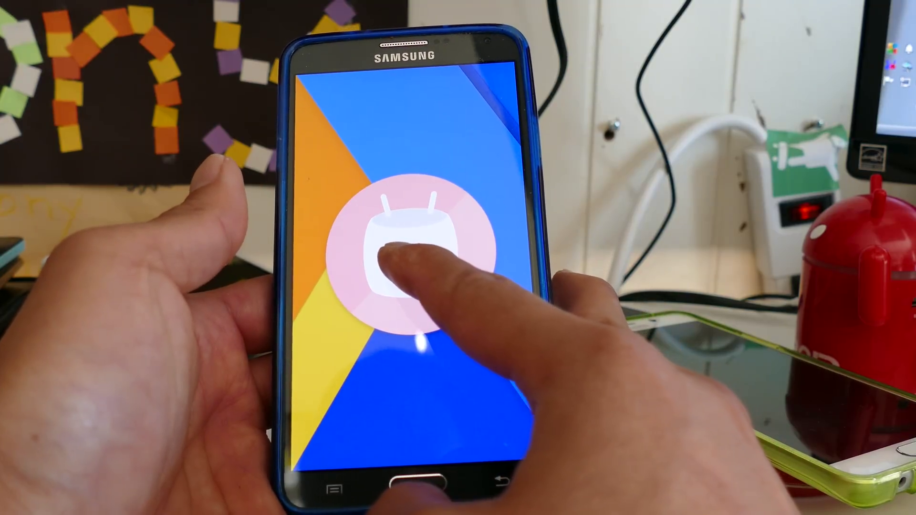
{"action": "left_click", "coordinate": [405, 255]}
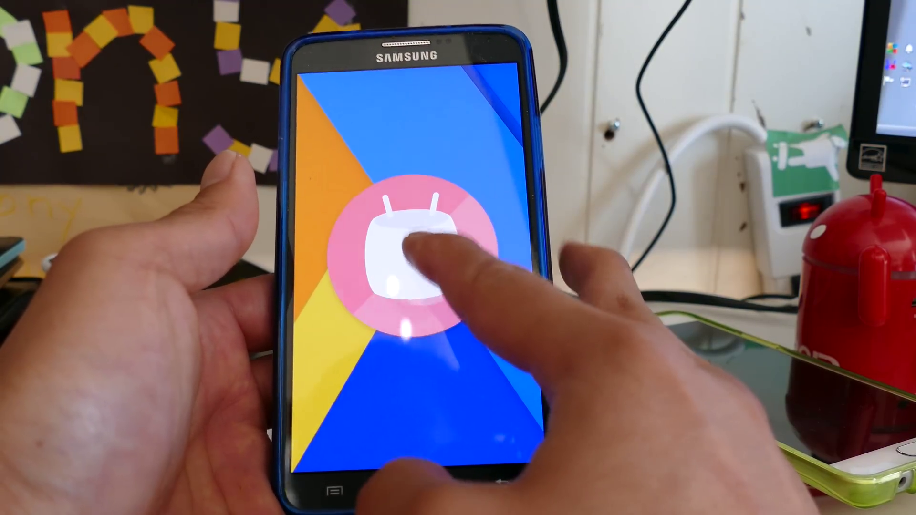
{"action": "left_click", "coordinate": [412, 250]}
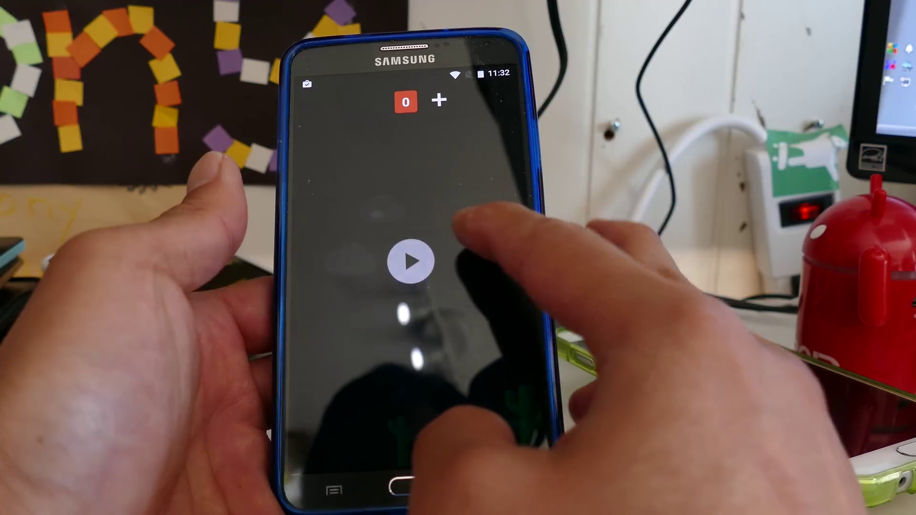
Play a round flying the Android past marshmallows, restart after crashing, then exit to Home.
{"action": "left_click", "coordinate": [412, 262]}
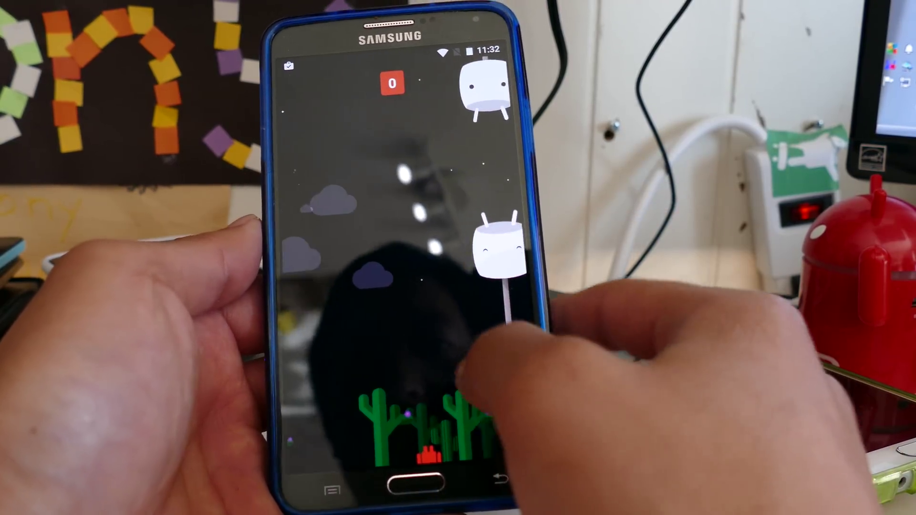
{"action": "left_click", "coordinate": [409, 256]}
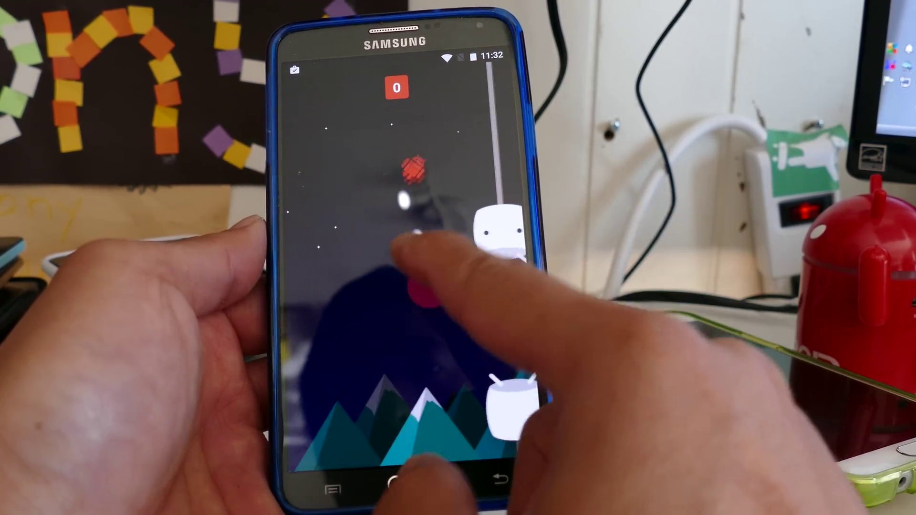
{"action": "left_click", "coordinate": [430, 244]}
{"action": "left_click", "coordinate": [430, 279]}
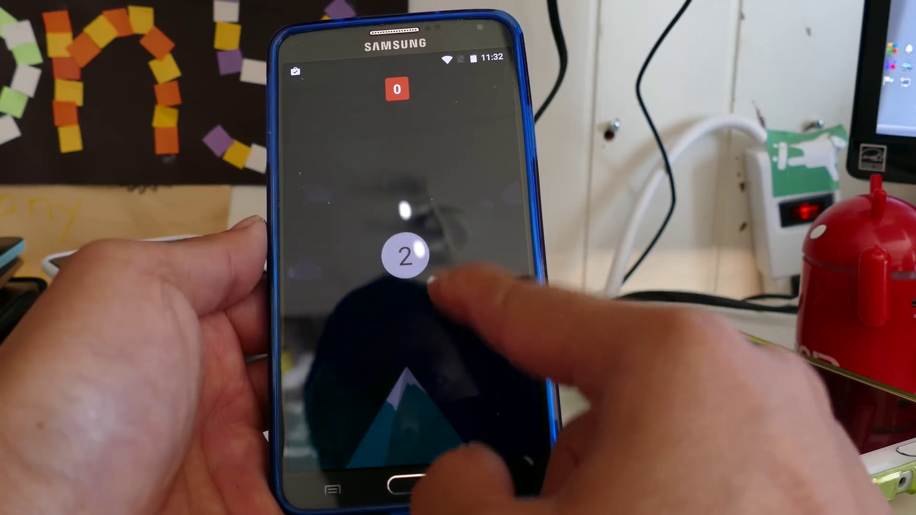
{"action": "left_click", "coordinate": [462, 243]}
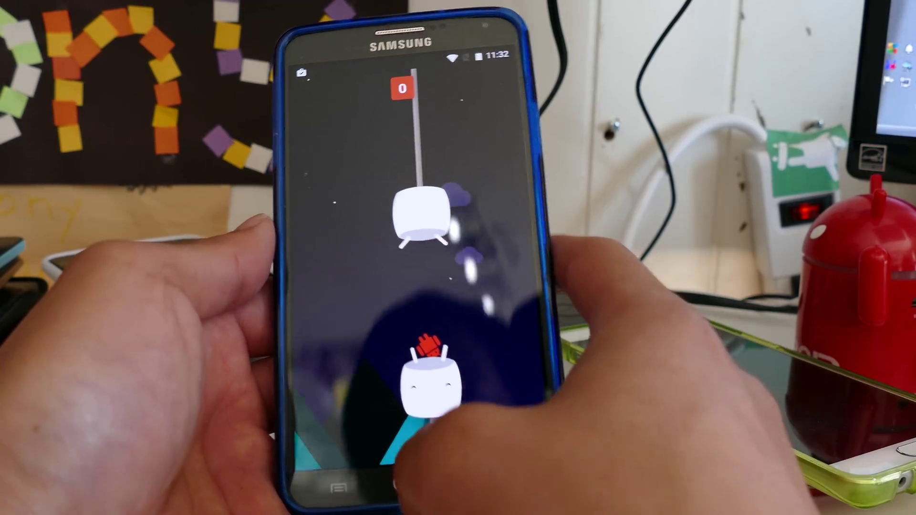
{"action": "left_click", "coordinate": [404, 488]}
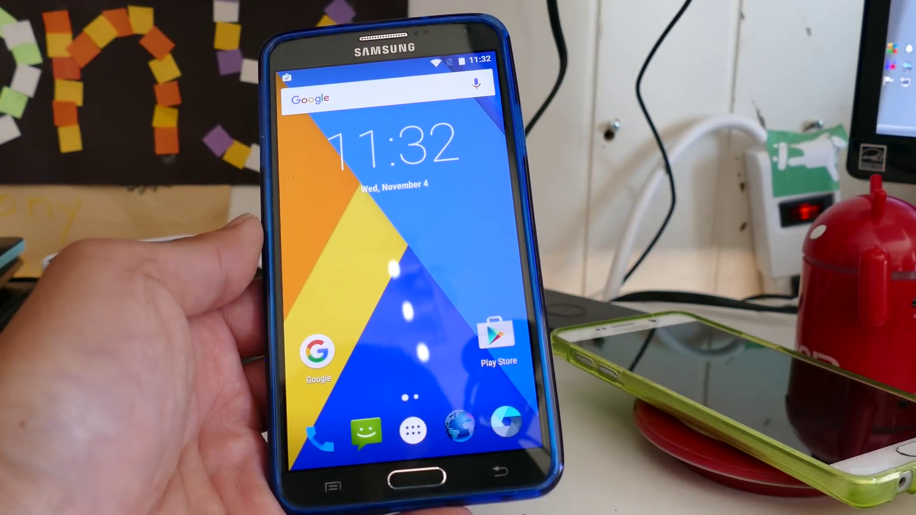